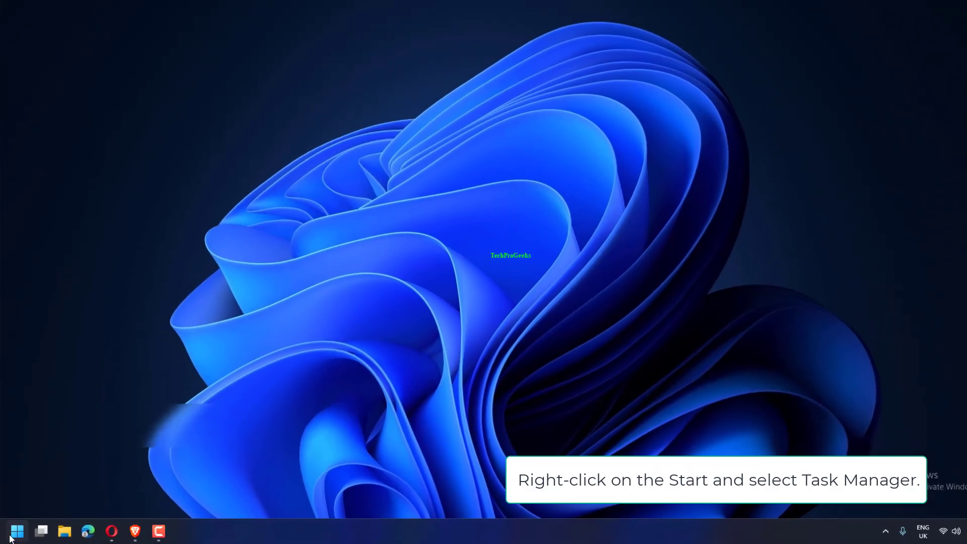
Open Task Manager from the Win+X menu and inspect the Opera process without ending it
key("super+x")
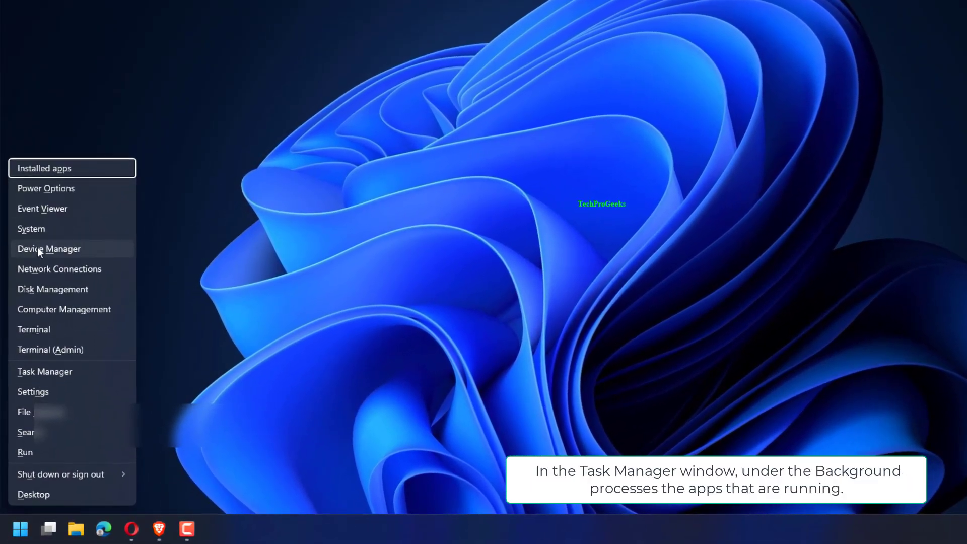
left_click(35, 371)
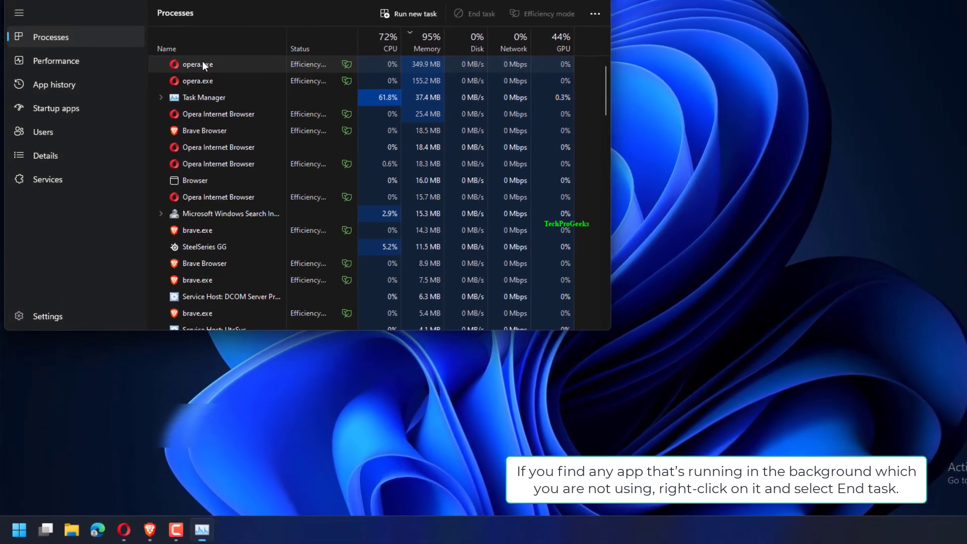
right_click(202, 64)
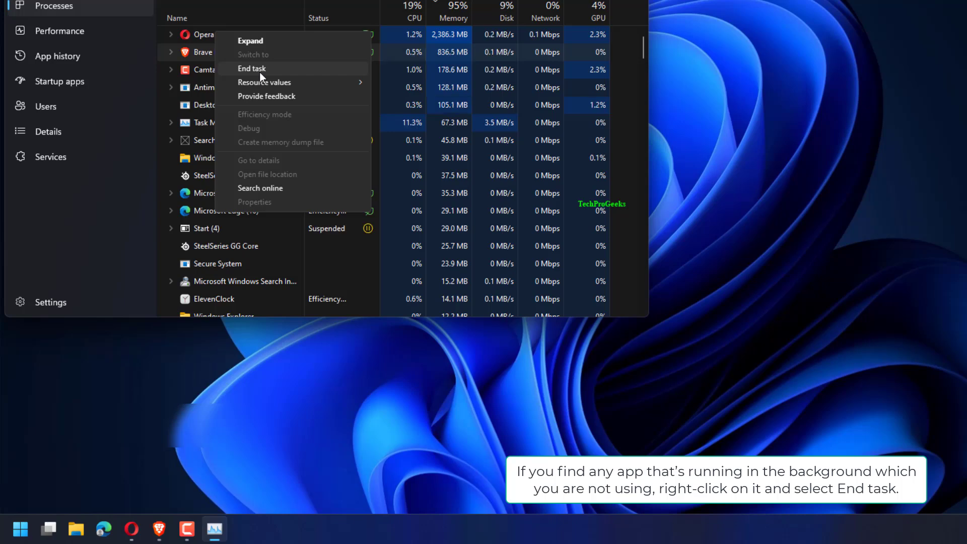
left_click(932, 119)
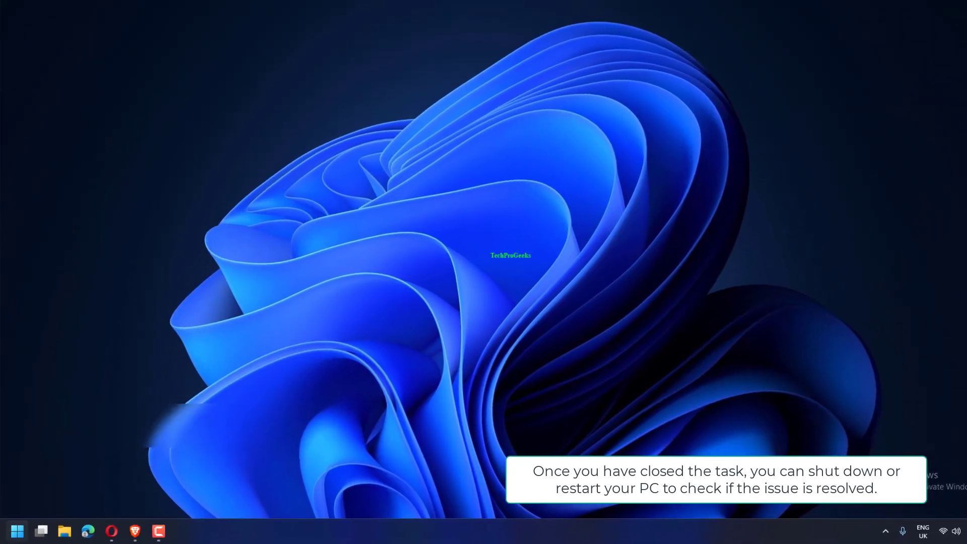
Show the Start menu's Lock/Sleep/Shut down/Restart choices, then dismiss them without picking one
key("super")
left_click(360, 496)
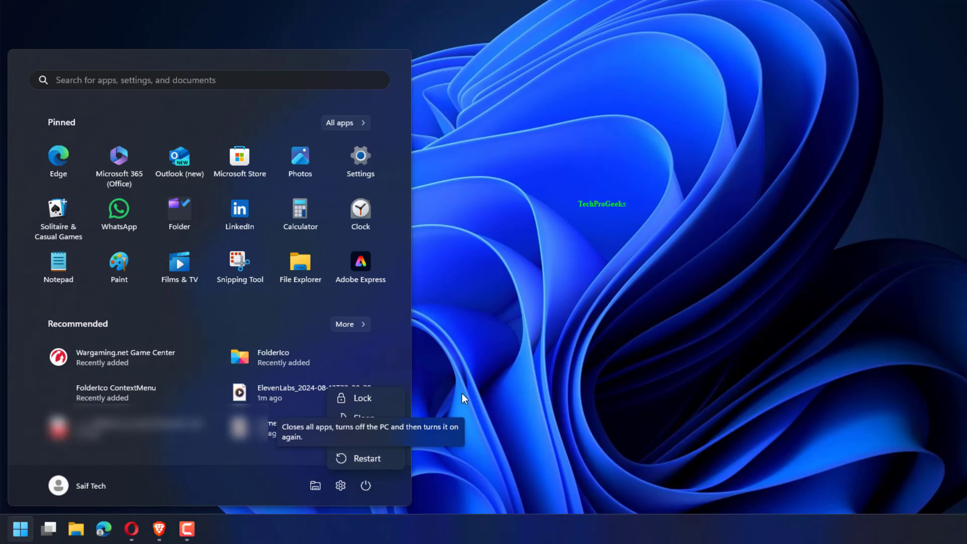
left_click(655, 201)
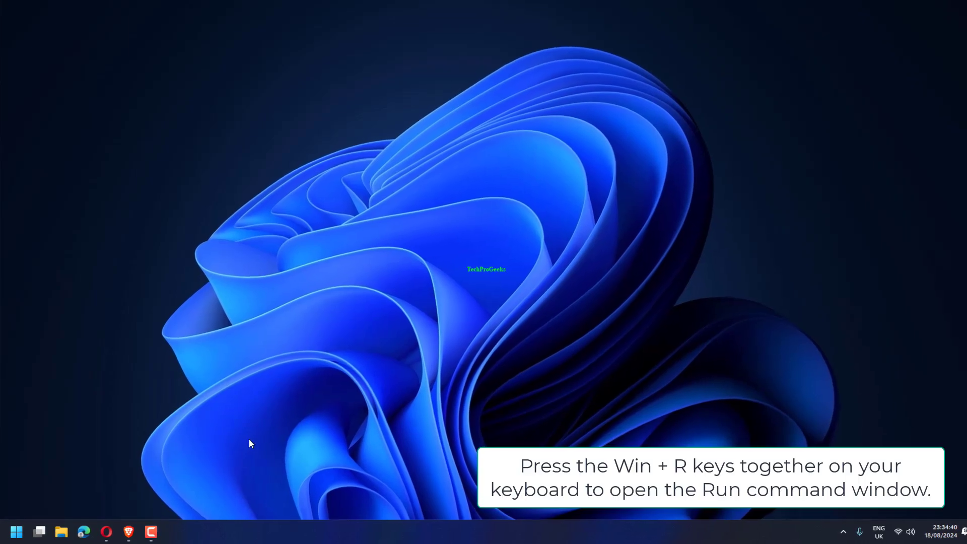
Start typing the taskmgr command into the Run box, correcting a typo
key("super+r")
type("t")
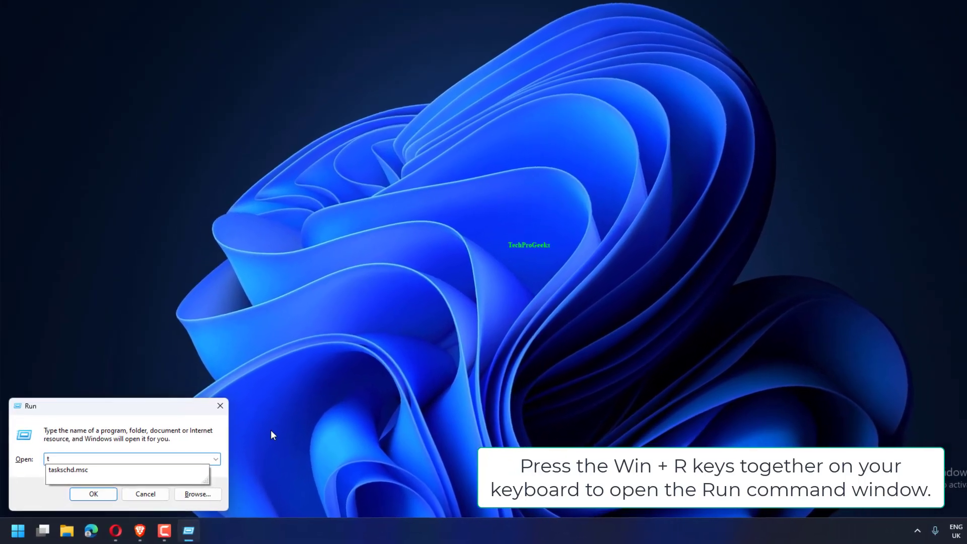
type("q")
key("BackSpace")
type("a")
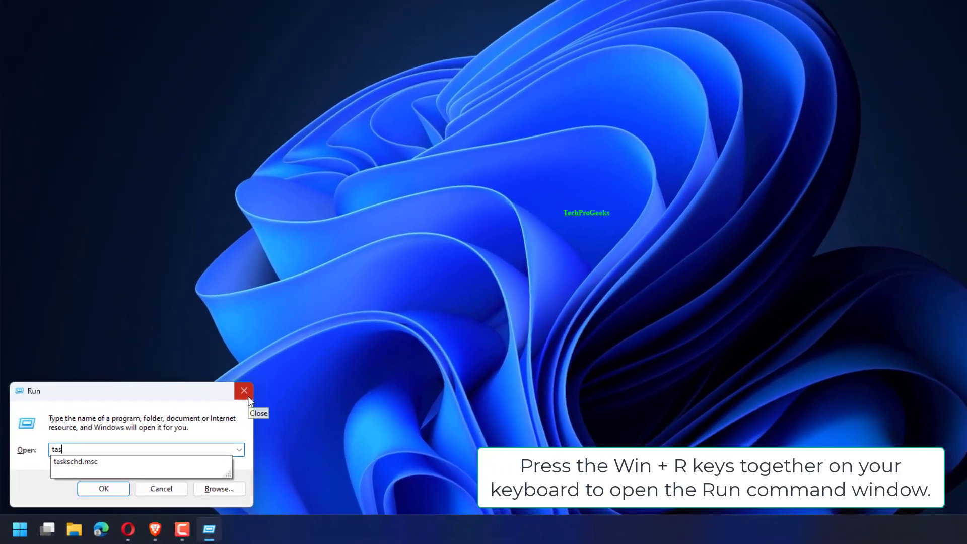
type("sk")
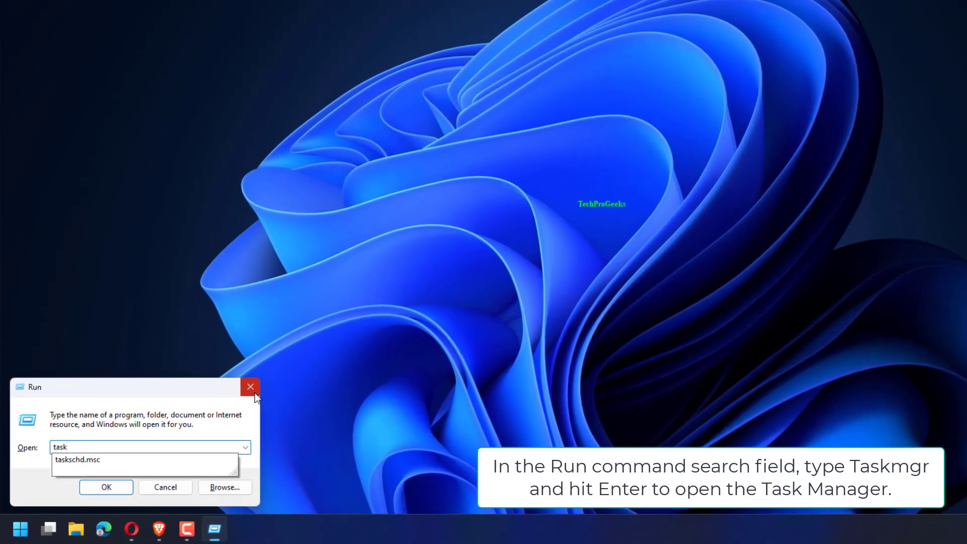
type("mgr")
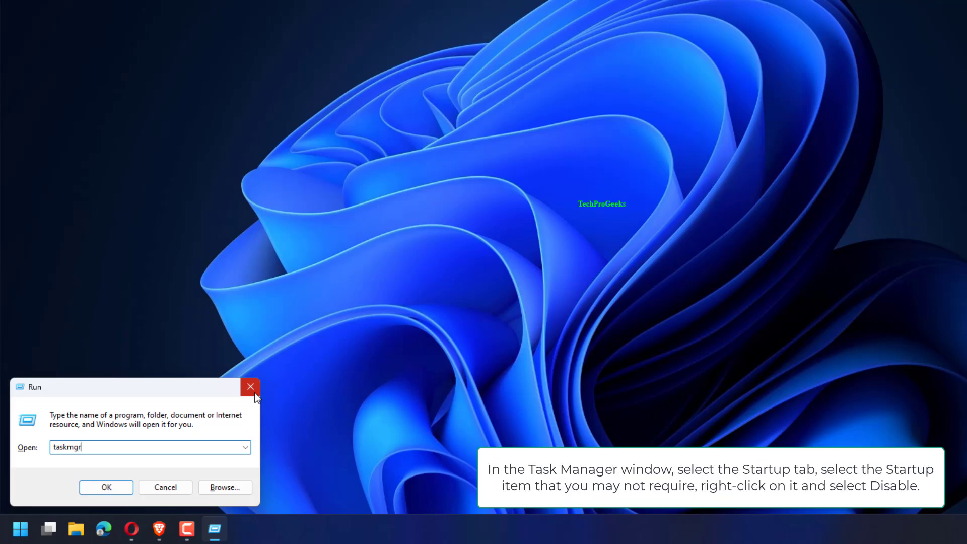
Launch Task Manager, check CCXProcess.exe and browser_assistant.exe in Startup apps, then close it
key("Return")
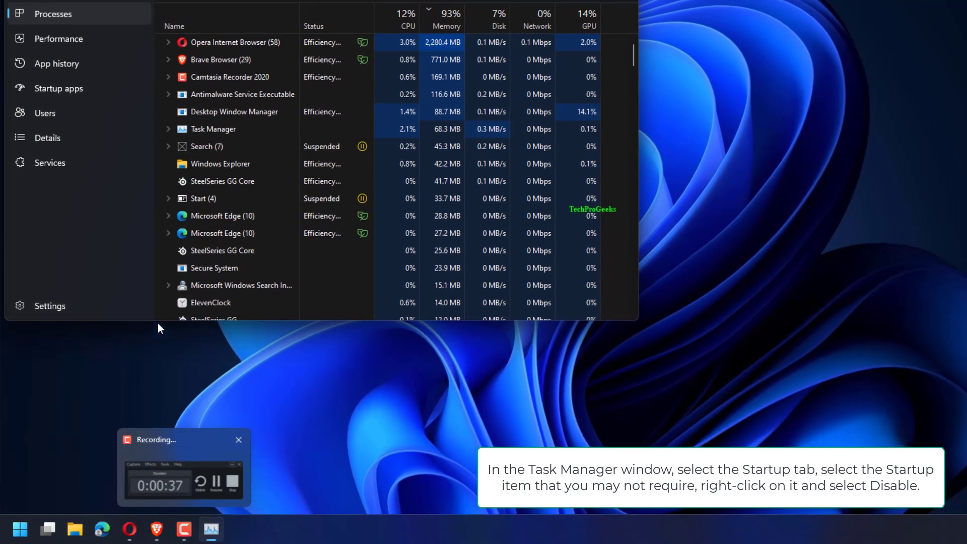
left_click(89, 105)
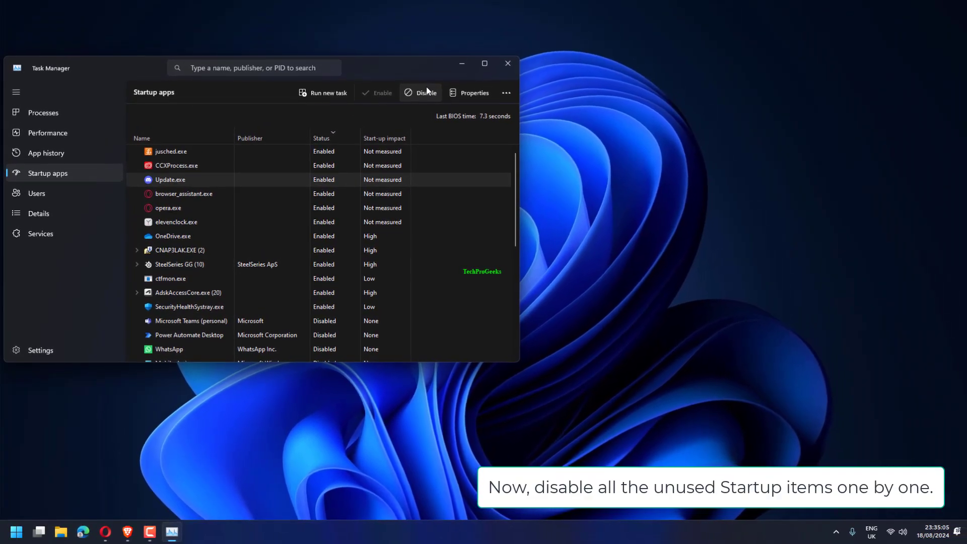
right_click(212, 170)
left_click(397, 104)
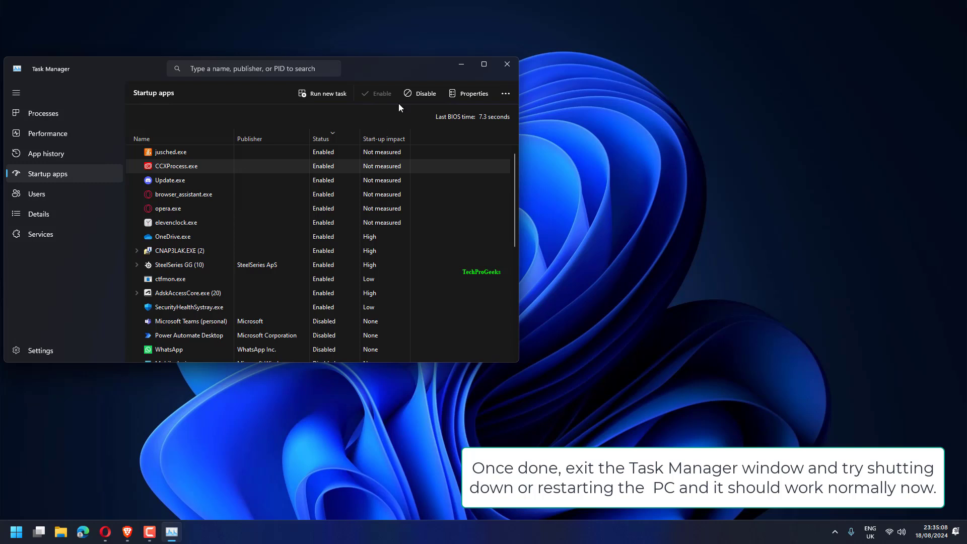
right_click(210, 198)
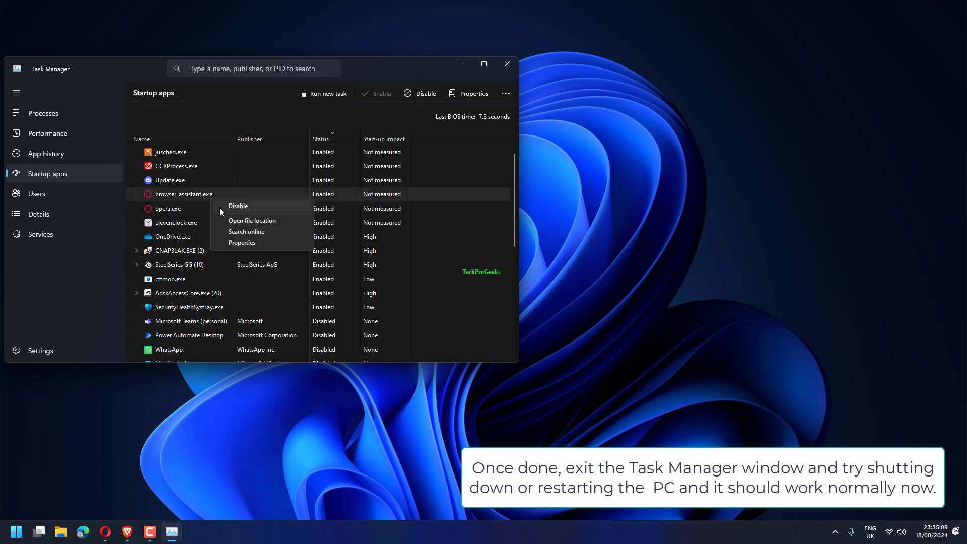
left_click(264, 116)
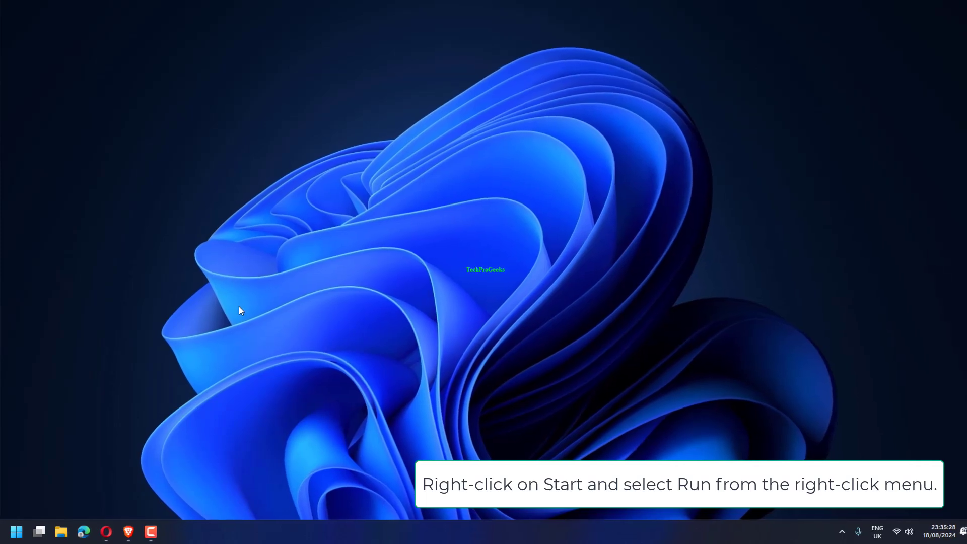
Enter powercfg.cpl in a new Run box
key("super+r")
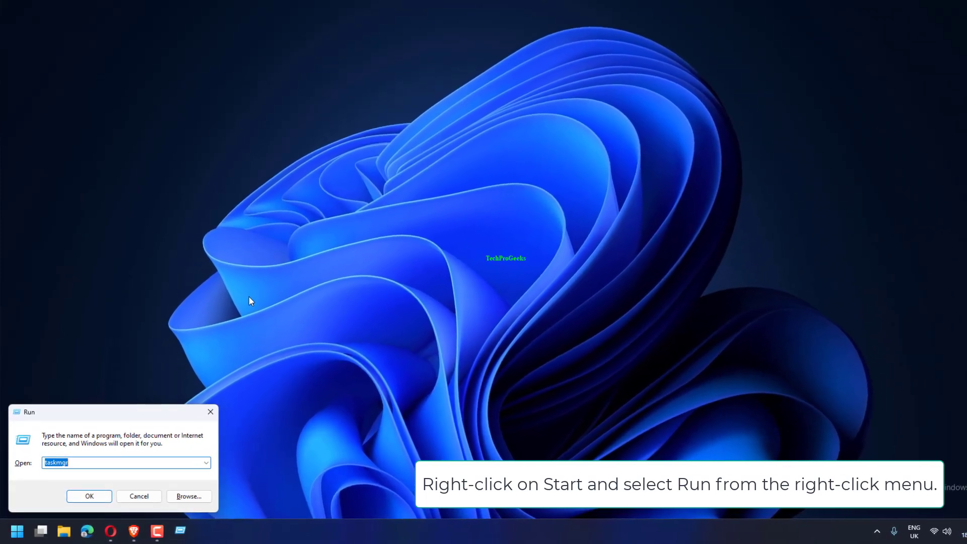
type("powercfg.cpl")
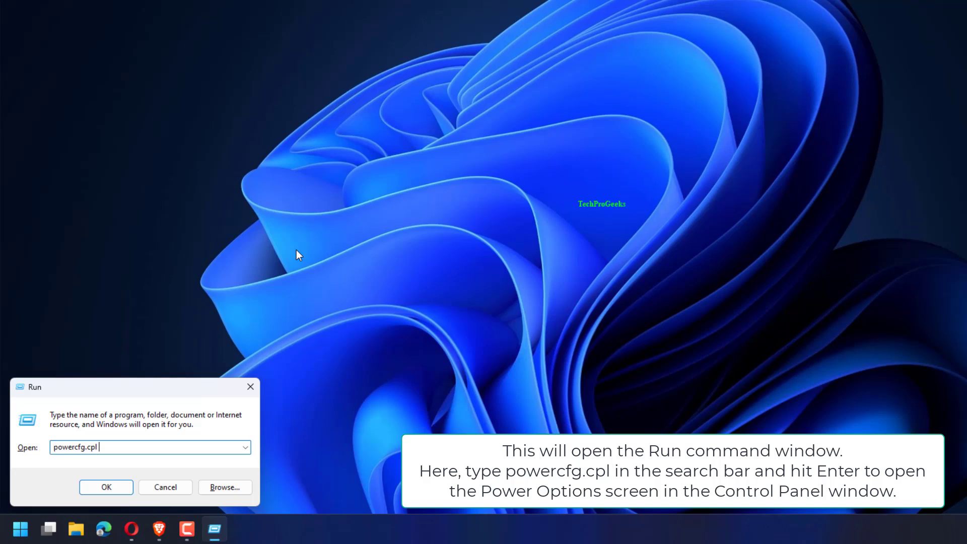
Run powercfg.cpl and unlock the shut-down settings so fast start-up can be unticked
key("Return")
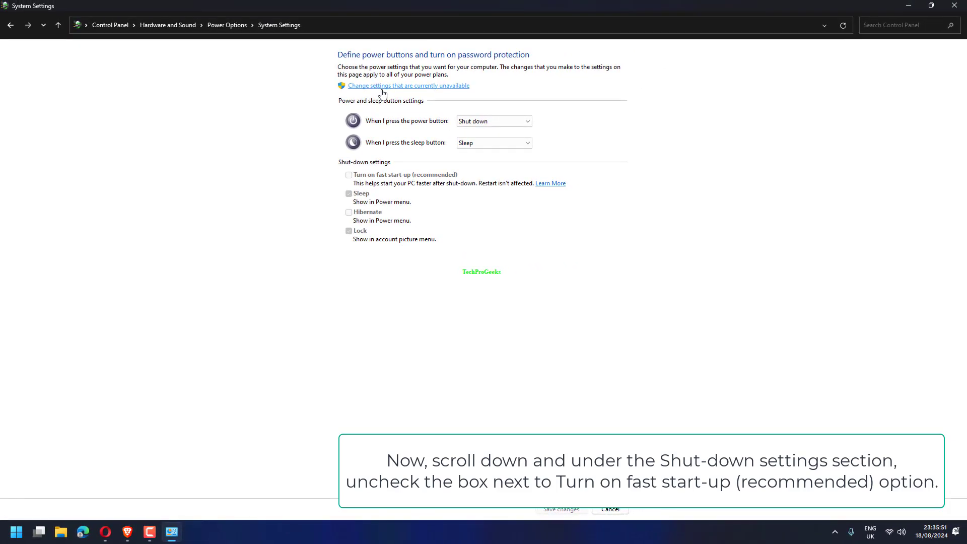
left_click(382, 90)
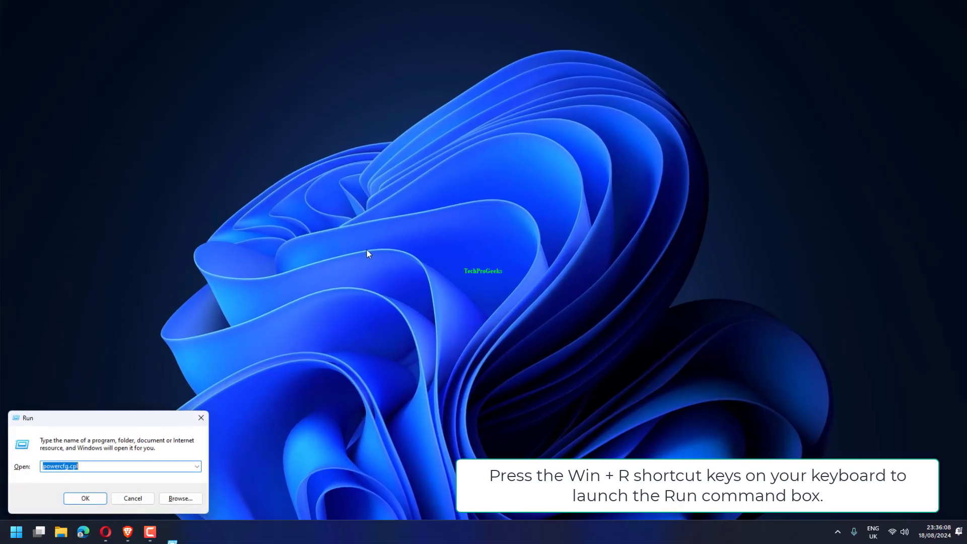
Run control.exe to bring up Control Panel's category view
type("c")
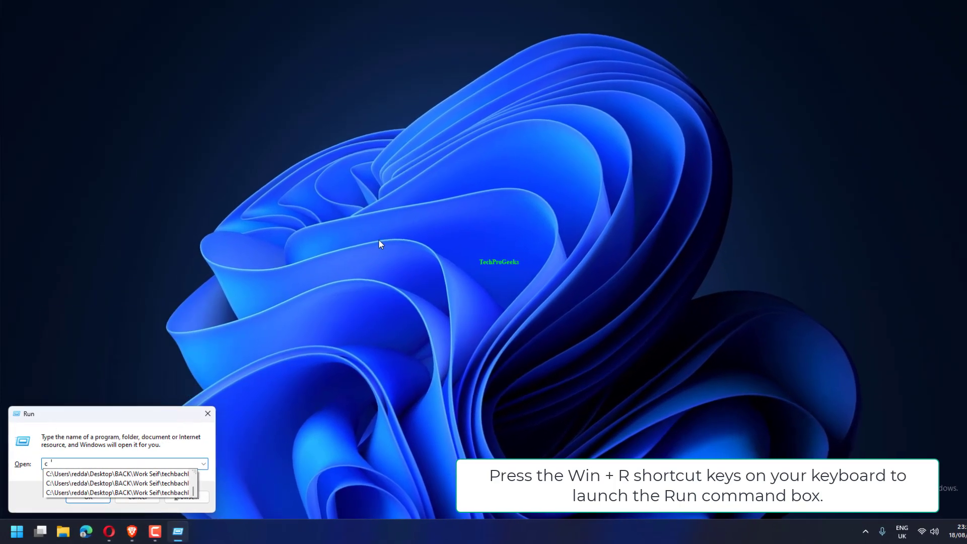
type("ontr")
type("o")
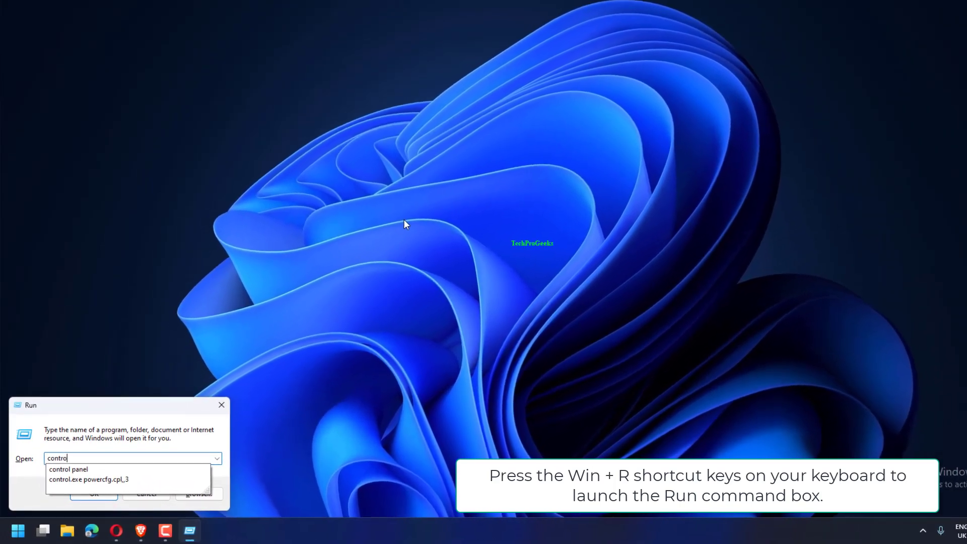
type("l")
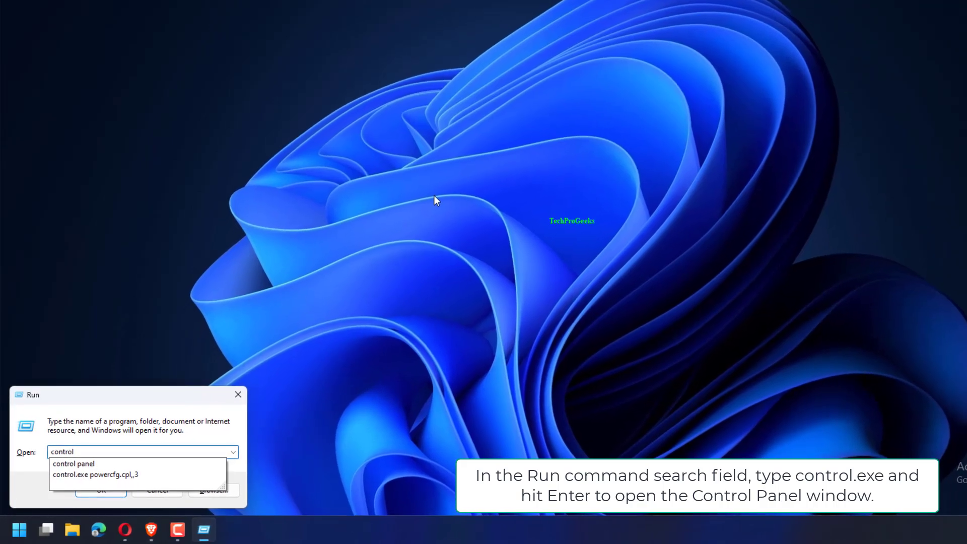
type(".exe")
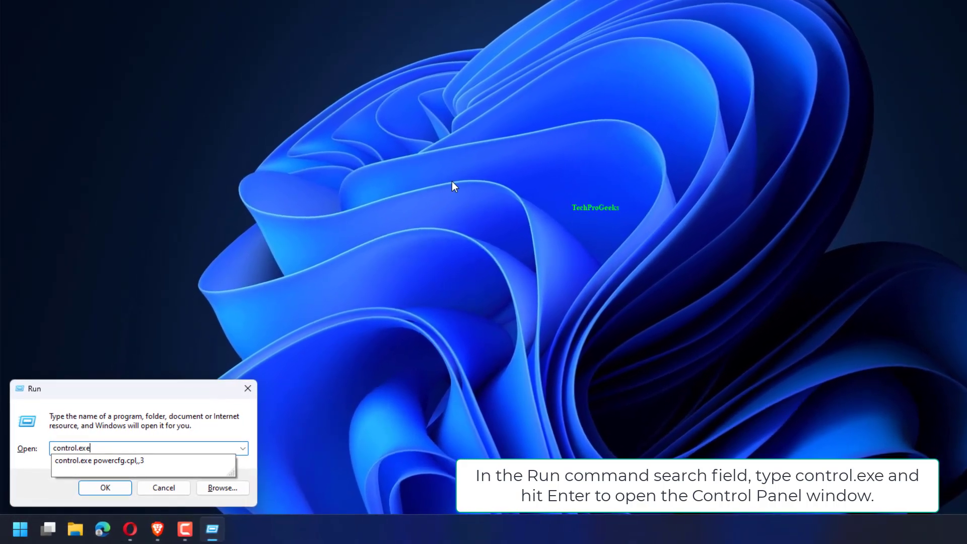
key("Return")
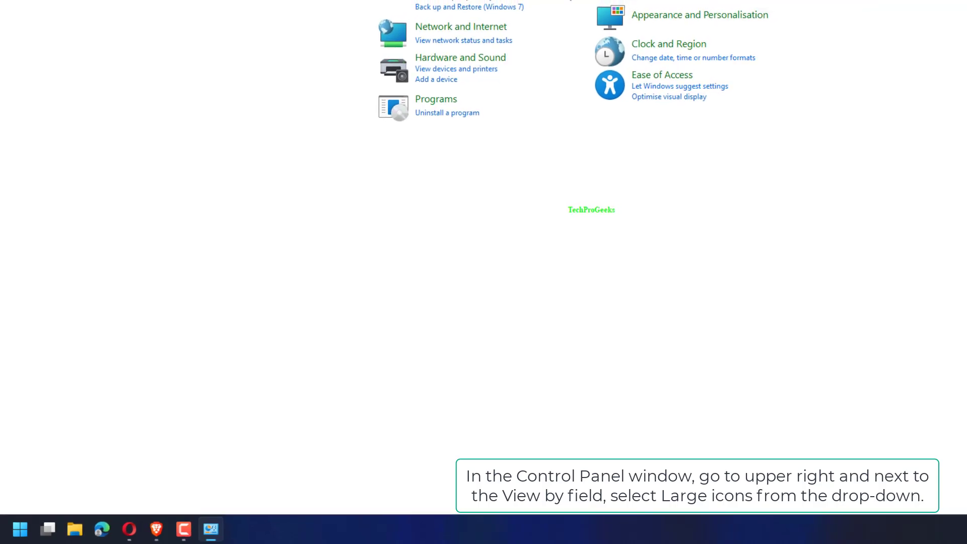
Switch Control Panel to Large icons and open Troubleshooting
left_click(770, 1)
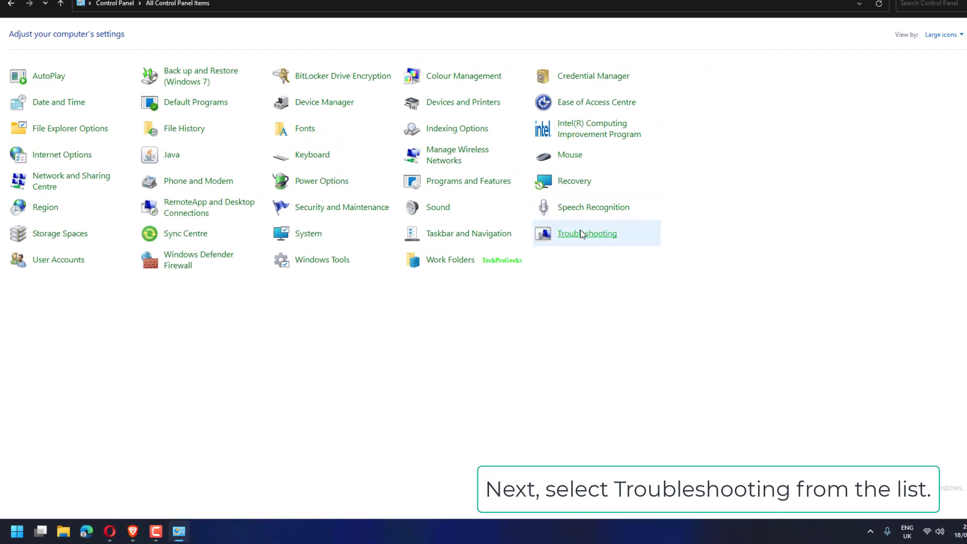
left_click(571, 242)
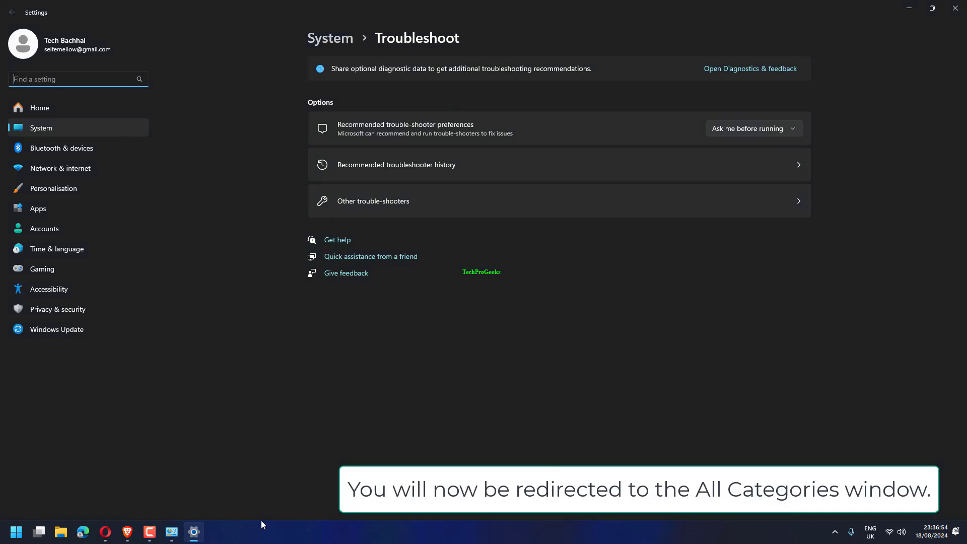
Open the Other trouble-shooters list in Settings
left_click(477, 208)
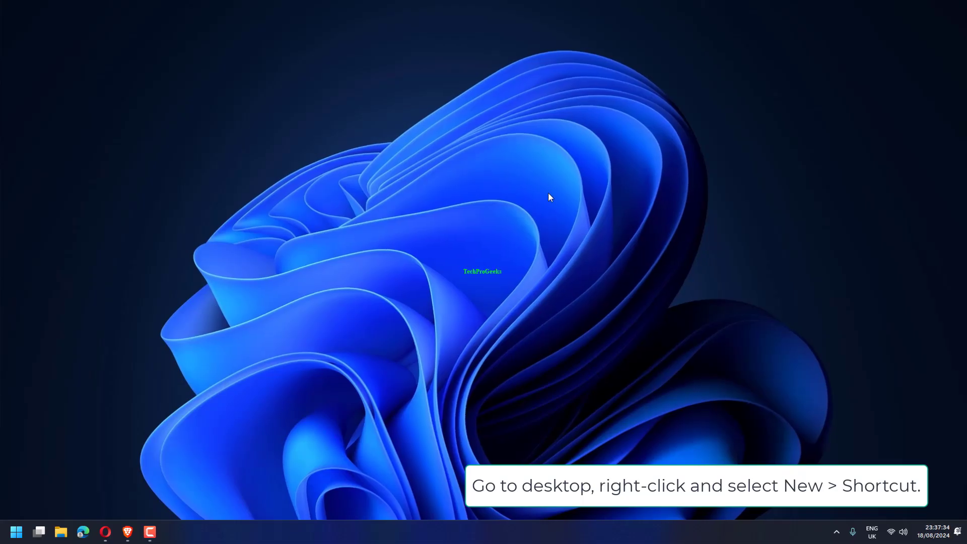
Create a desktop shortcut targeting 'Shutdown.exe -s -t 00' and advance to naming it
right_click(554, 201)
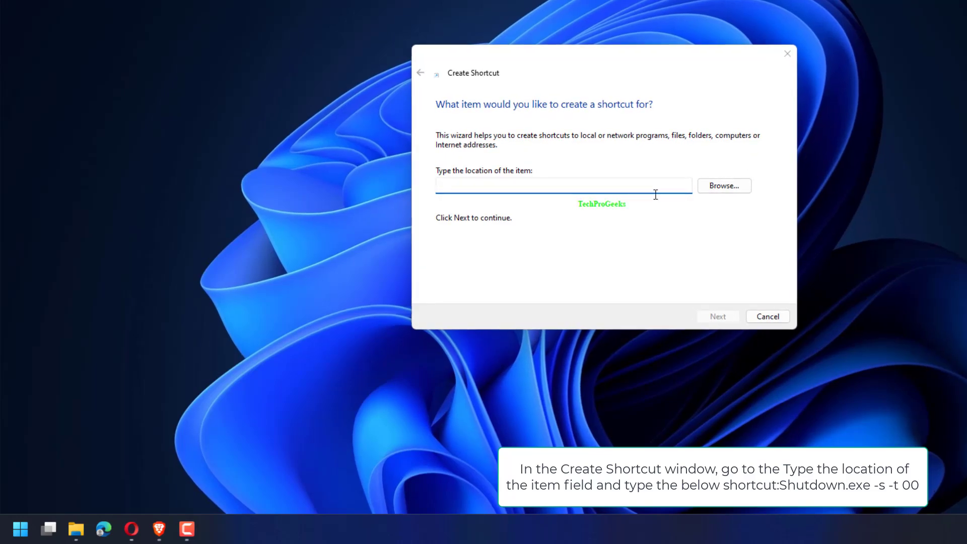
right_click(580, 182)
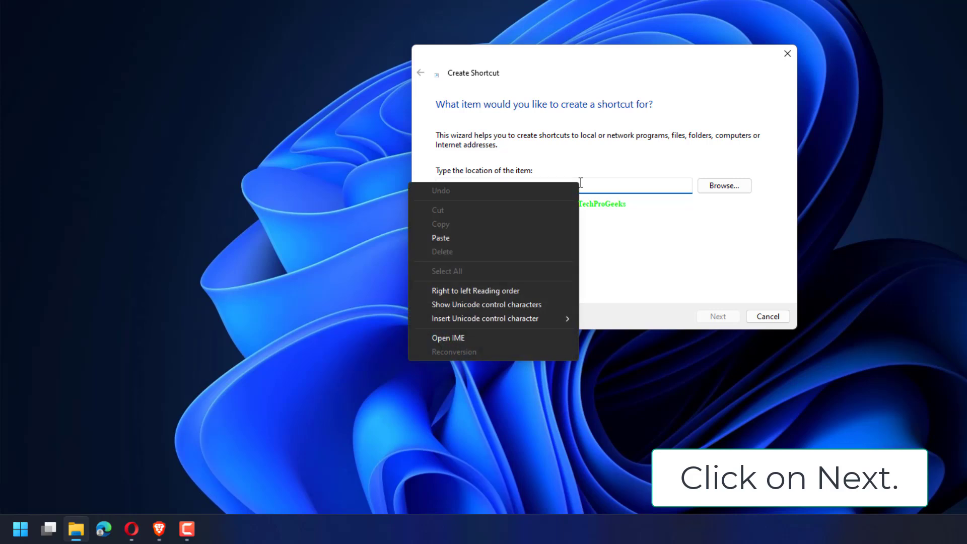
left_click(458, 240)
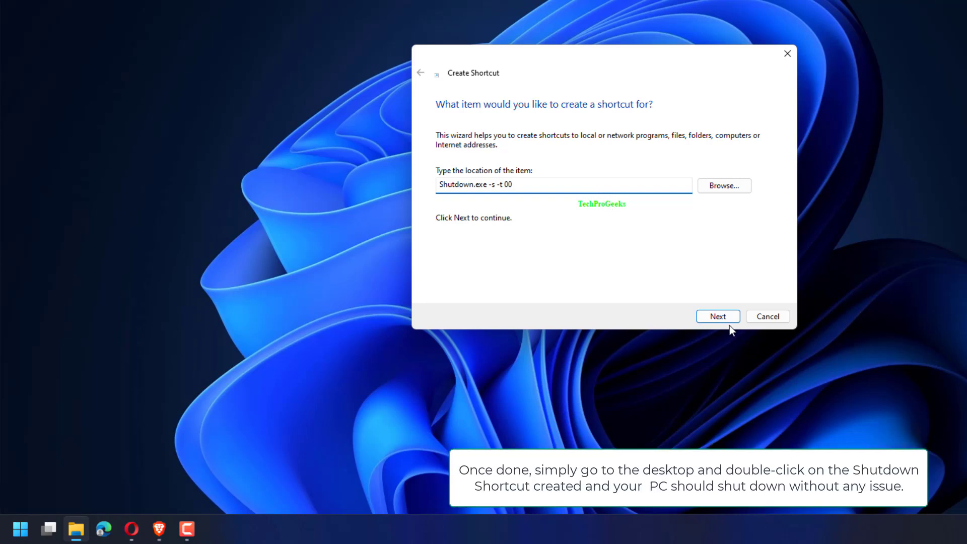
key("Return")
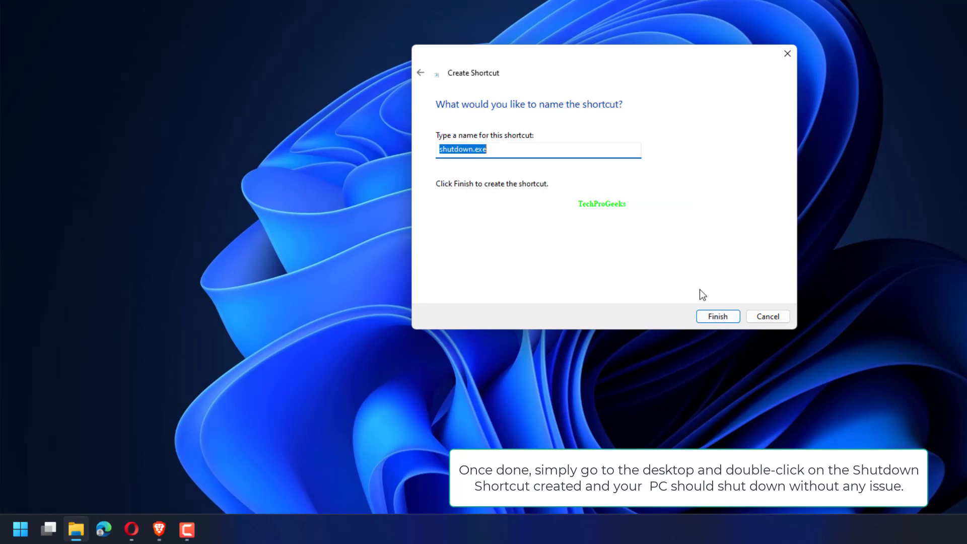